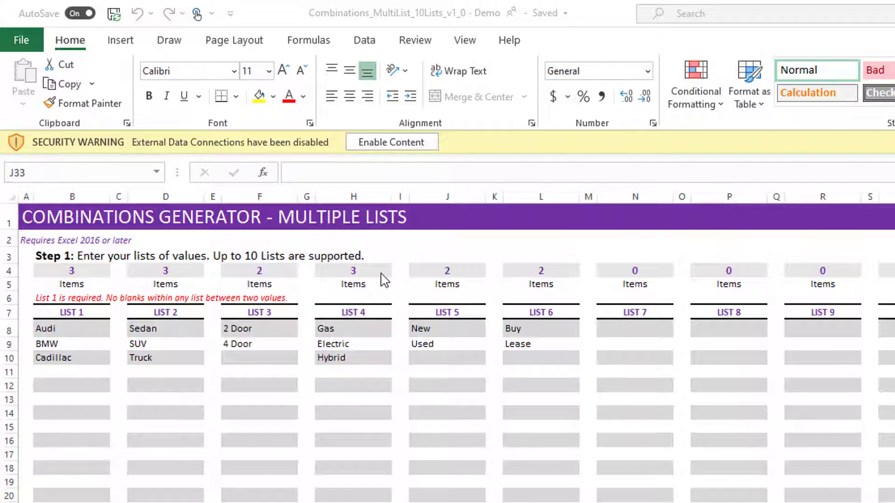
Step: Enable content on the security bar and answer Yes to trust the generator workbook
left_click(392, 143)
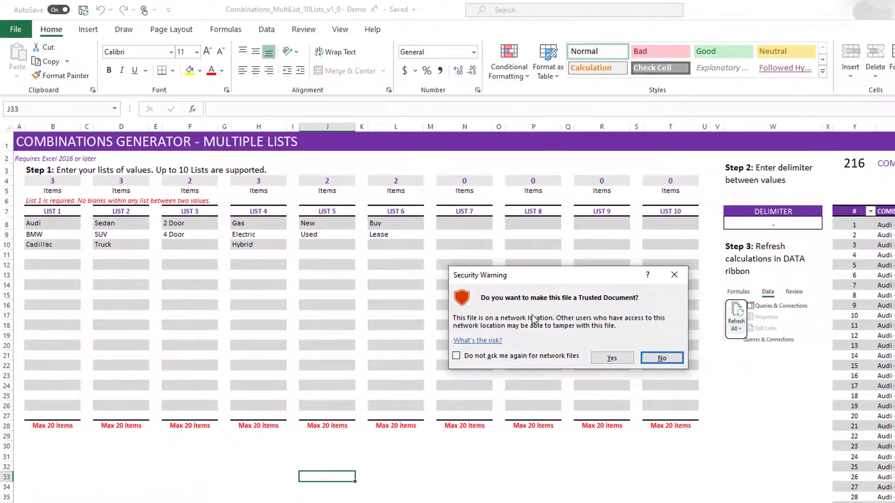
left_click(627, 358)
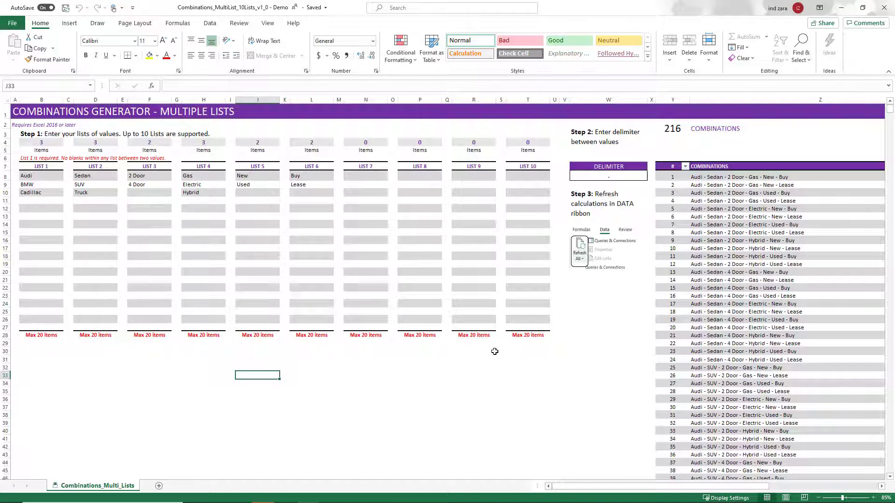
left_click(617, 177)
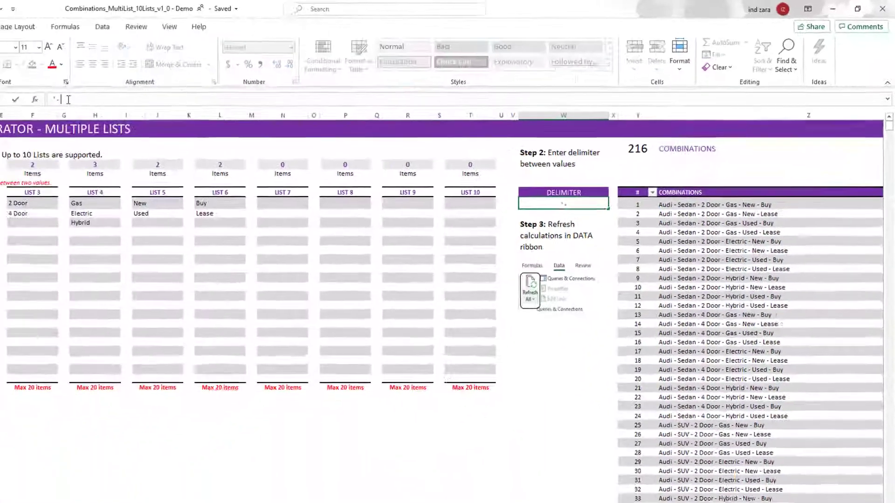
left_click(90, 96)
key("BackSpace")
key("BackSpace")
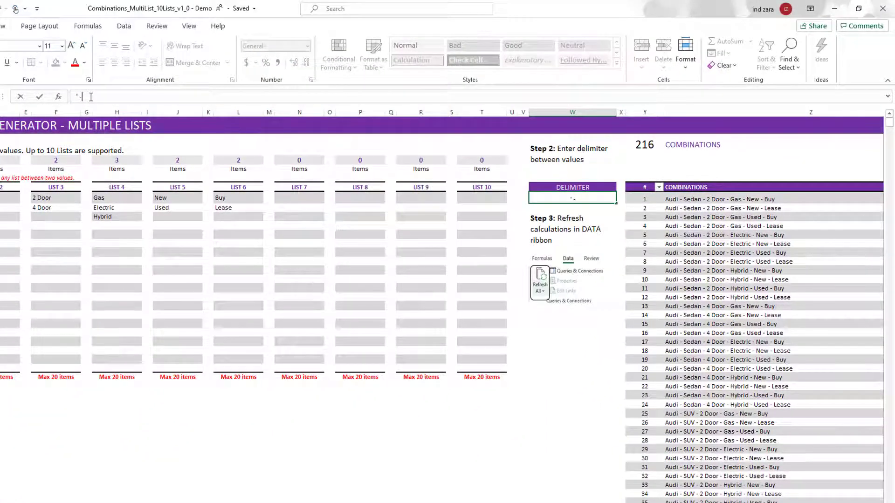
type("+")
key("Return")
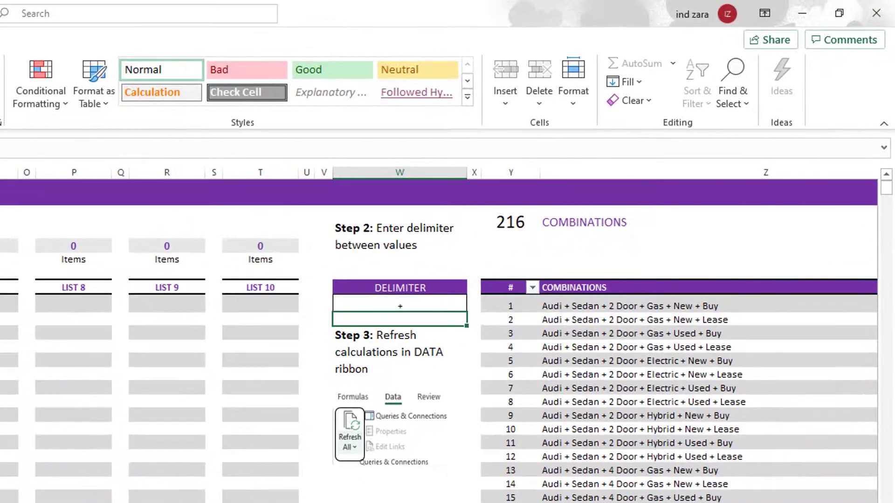
key("Up")
key("F2")
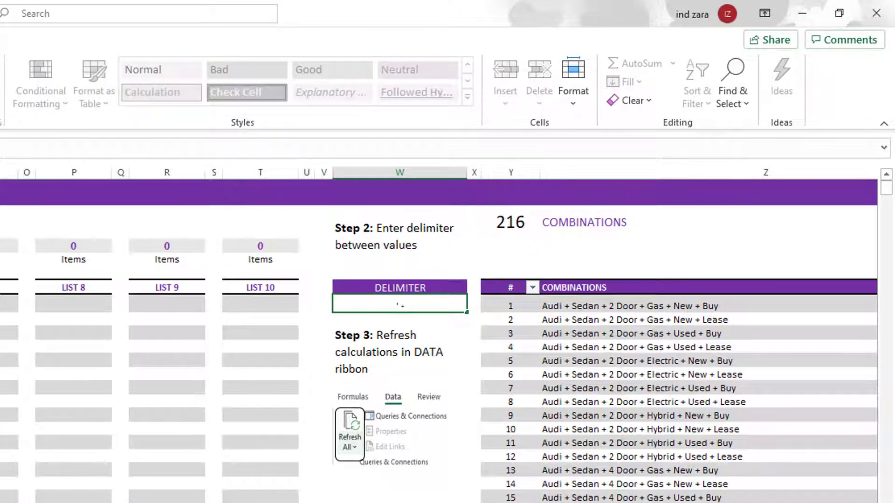
type("-")
key("Return")
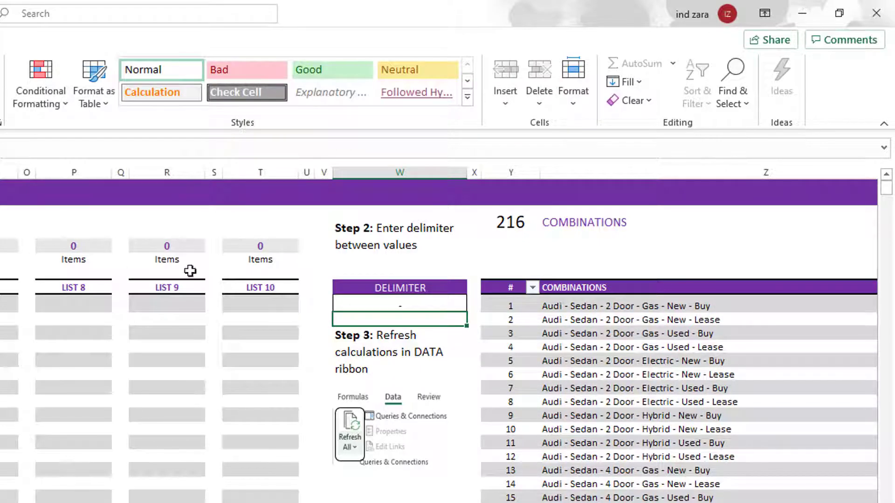
left_click(366, 302)
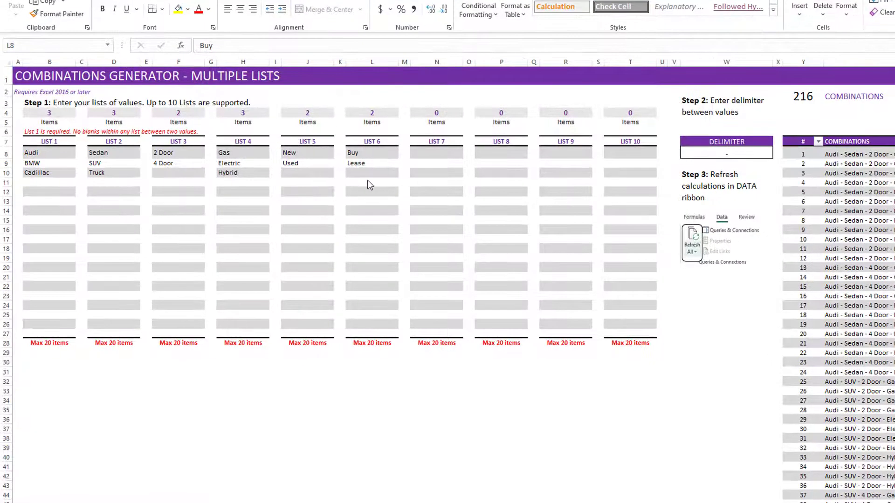
Step: Enter Ford in cell B11 below Cadillac in List 1
left_click(52, 181)
type("Ford")
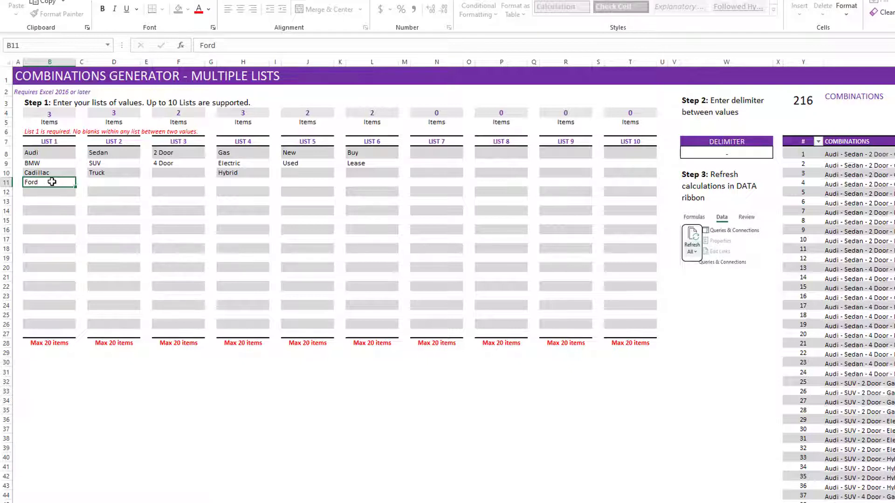
key("Return")
left_click(52, 182)
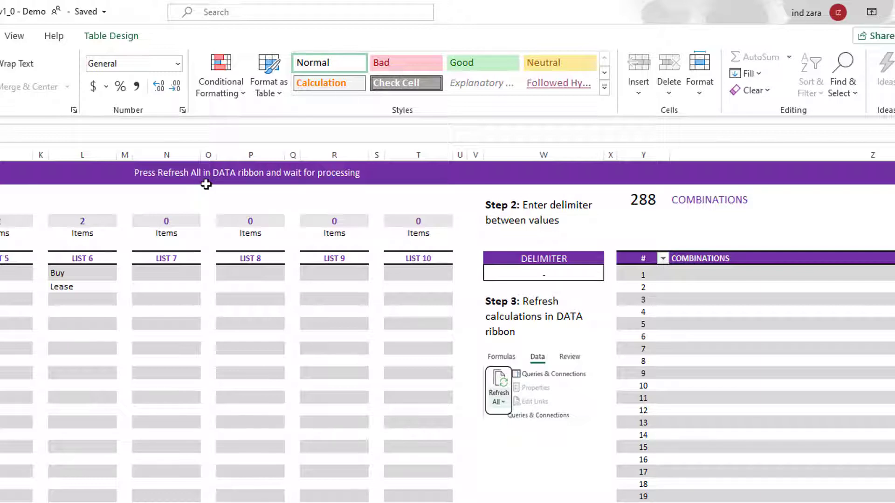
Step: Refresh All to regenerate 288 combinations, then scroll down to check the Ford rows
left_click(326, 39)
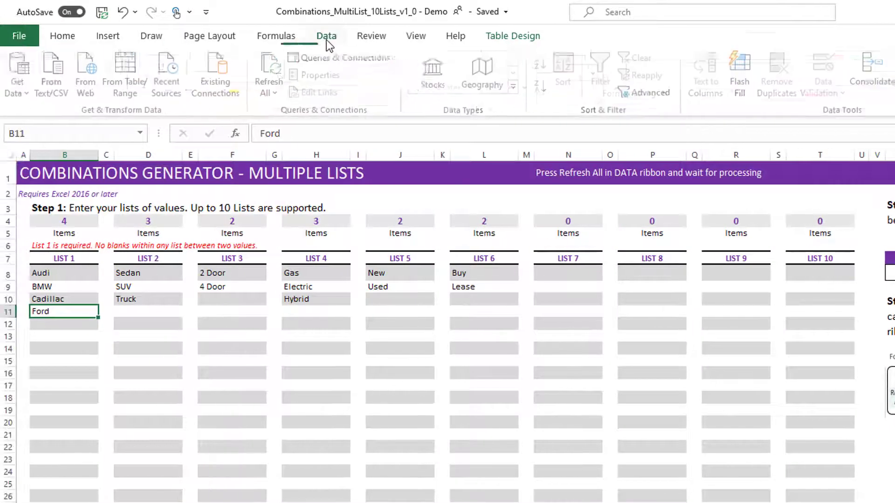
left_click(273, 62)
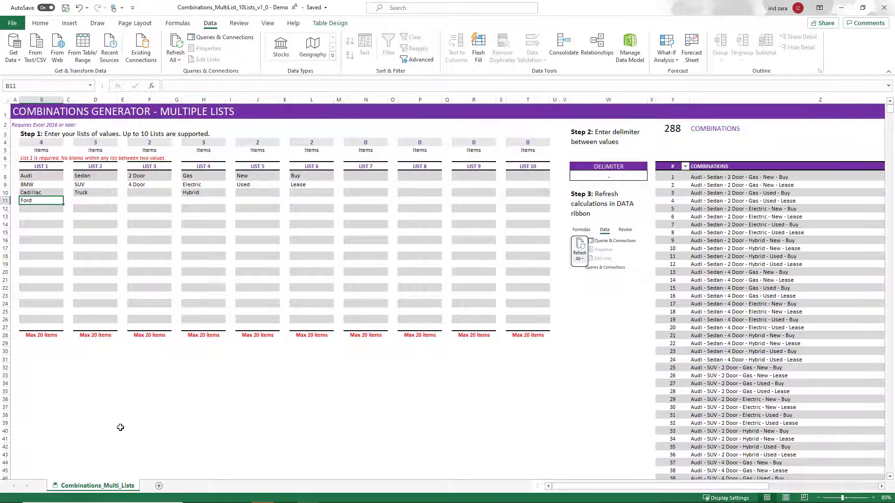
left_click(672, 278)
scroll(674, 277, "down", 3)
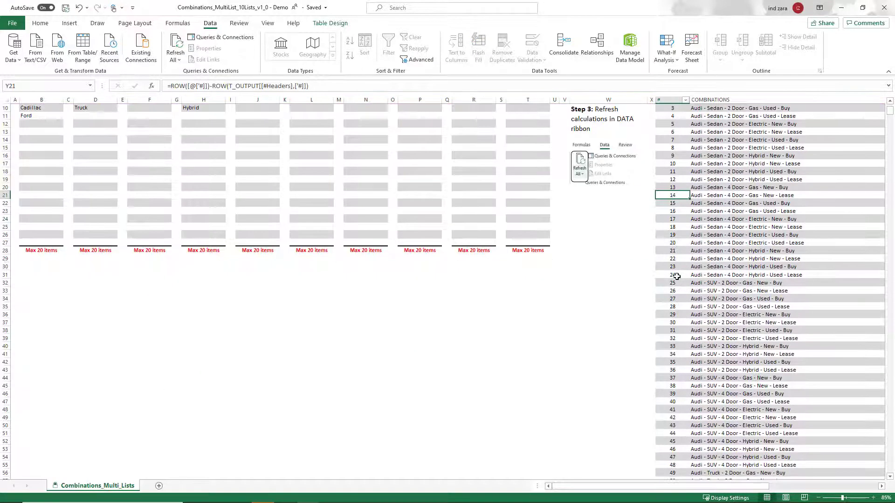
scroll(676, 276, "down", 20)
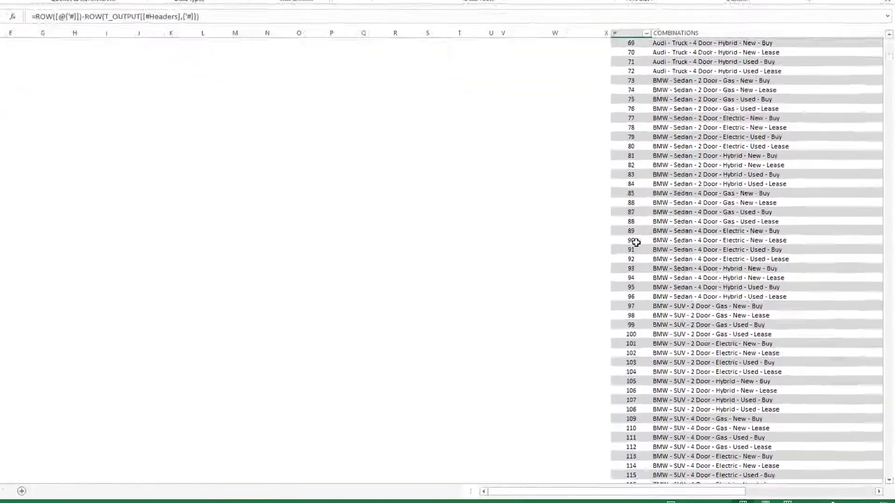
scroll(636, 242, "down", 20)
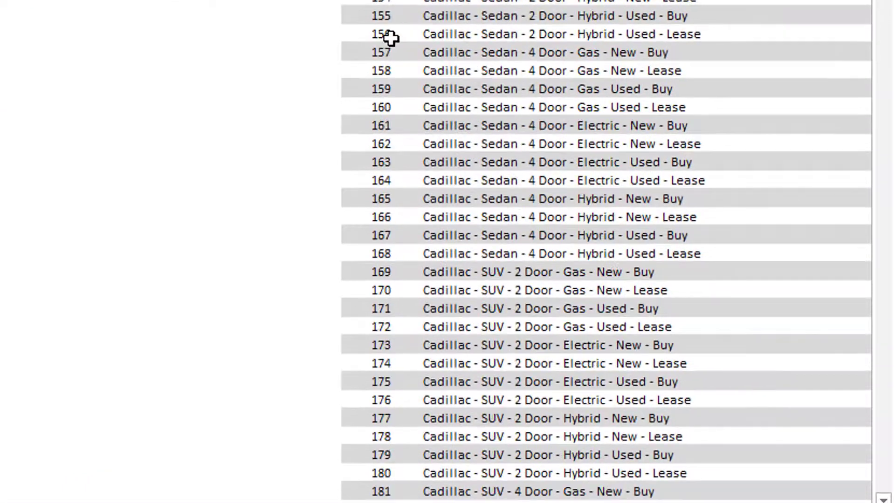
scroll(390, 37, "down", 20)
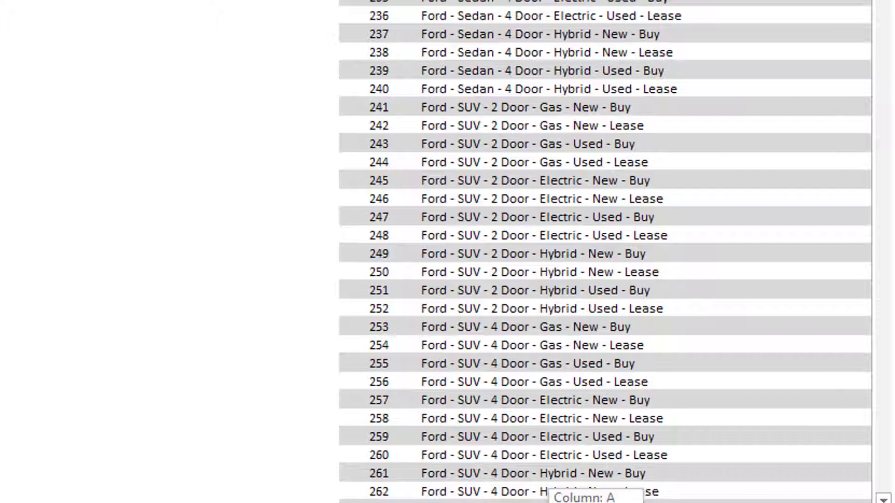
scroll(608, 240, "down", 13)
scroll(608, 241, "down", 4)
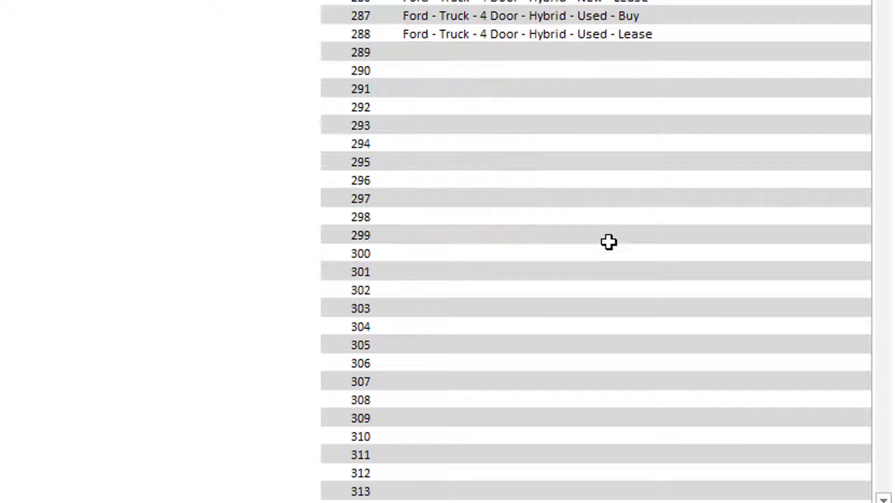
scroll(503, 184, "up", 6)
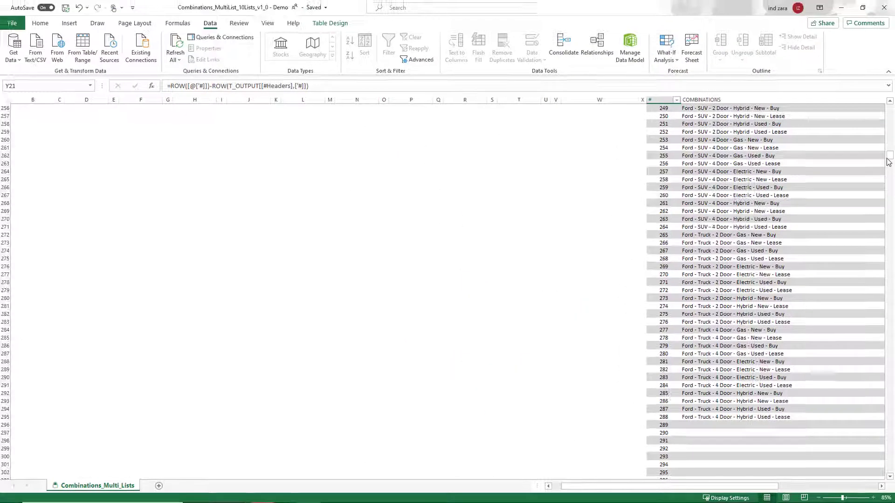
left_click_drag(888, 161, 891, 106)
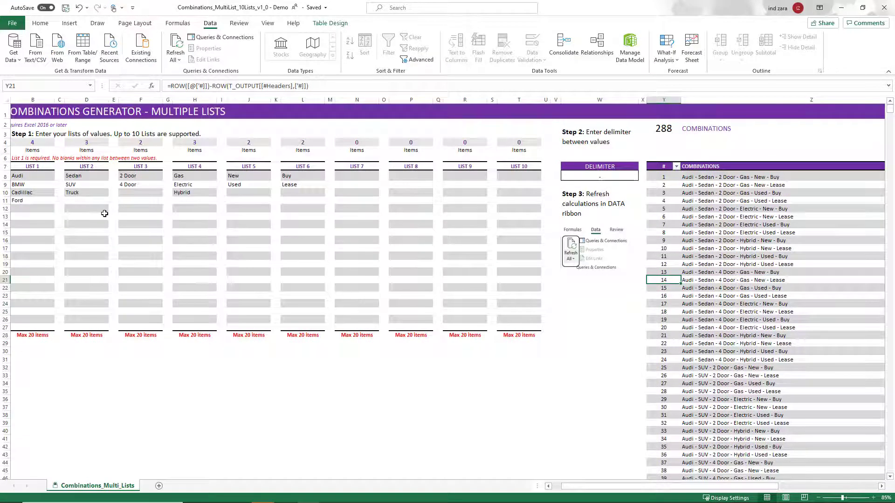
Step: Jump to the last row of the # column, where the numbering stops at 2000
key("Left")
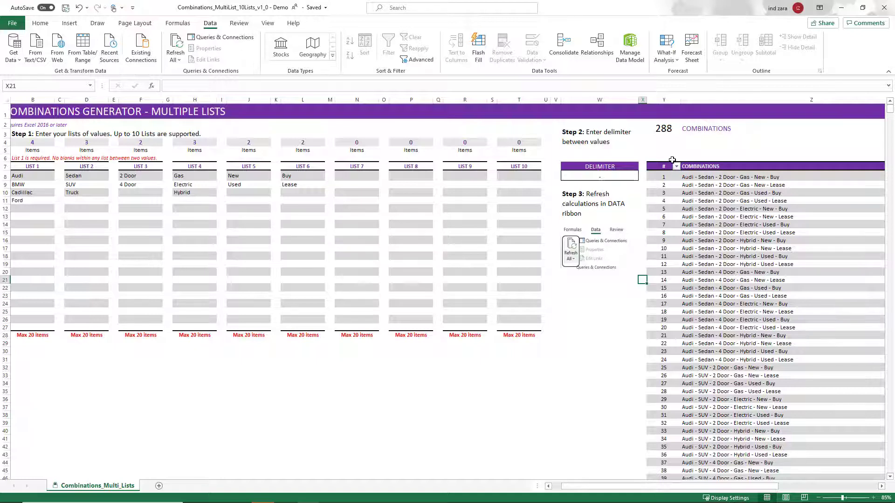
left_click(671, 174)
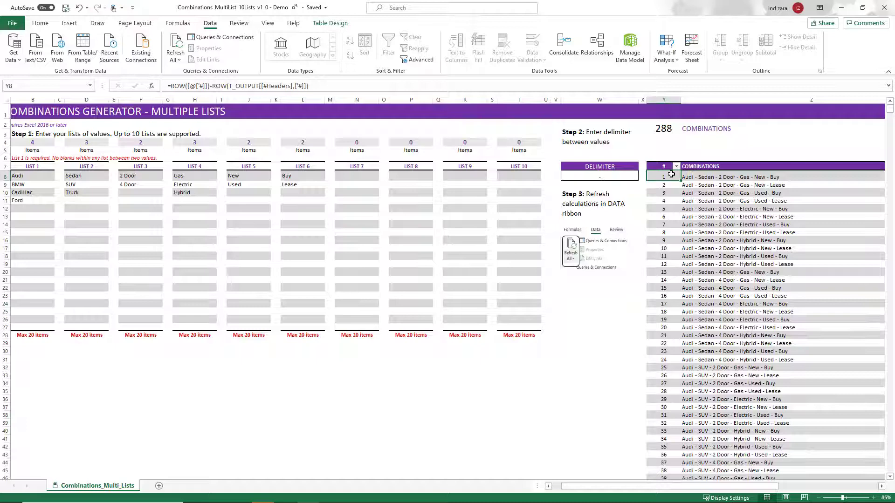
key("ctrl+Down")
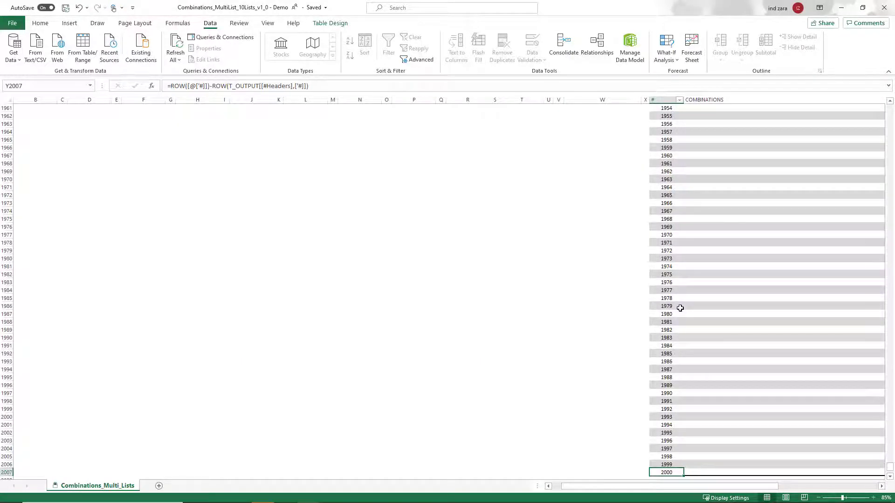
scroll(680, 308, "down", 4)
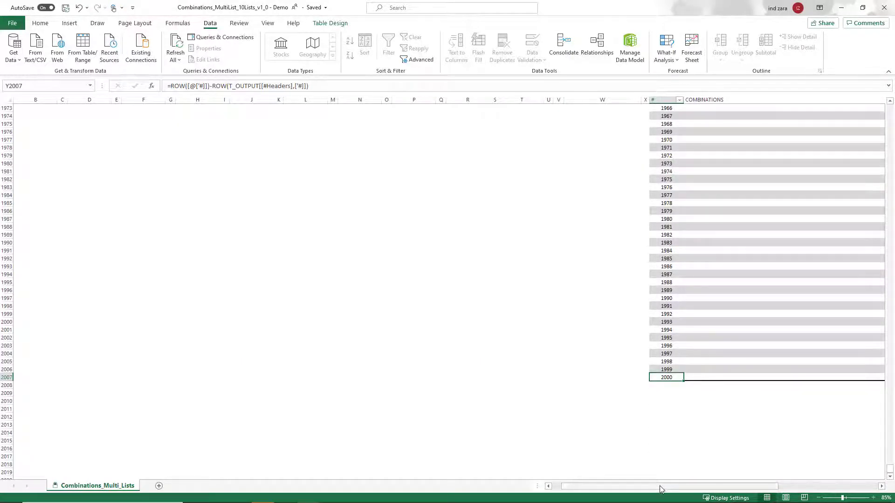
left_click_drag(659, 488, 758, 488)
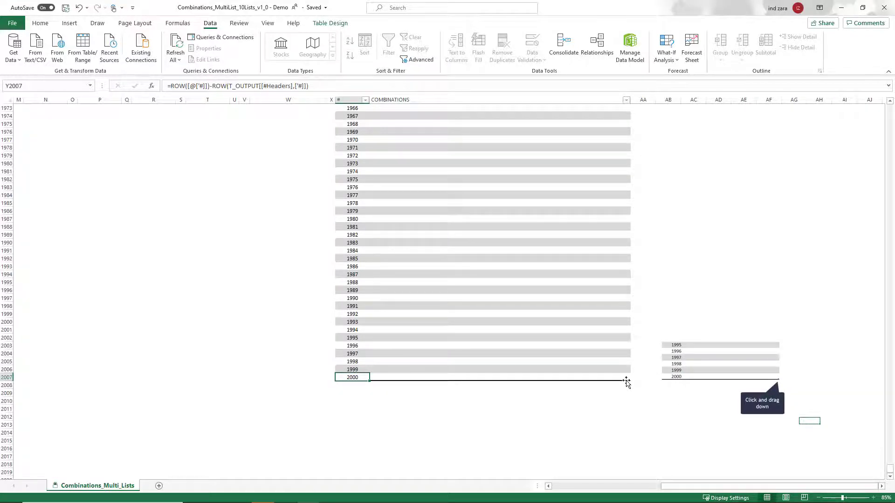
Step: Unprotect the sheet from the Review tab, confirming the password
left_click(239, 23)
left_click(365, 54)
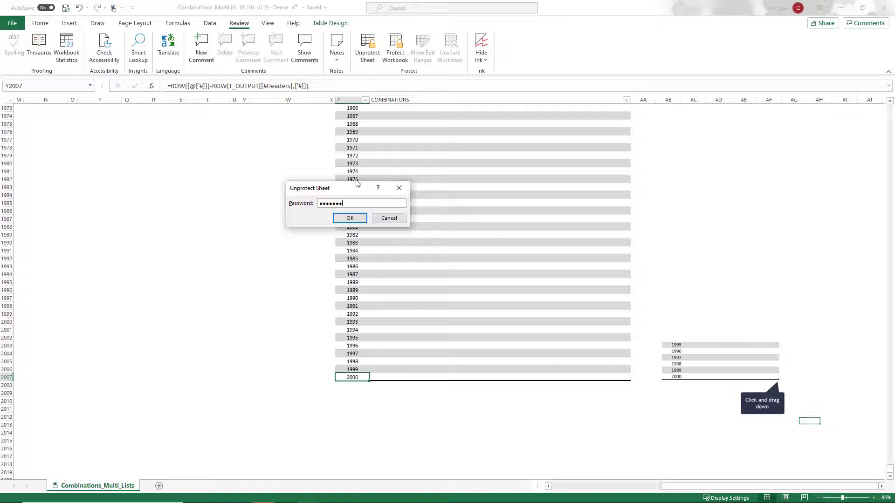
key("Return")
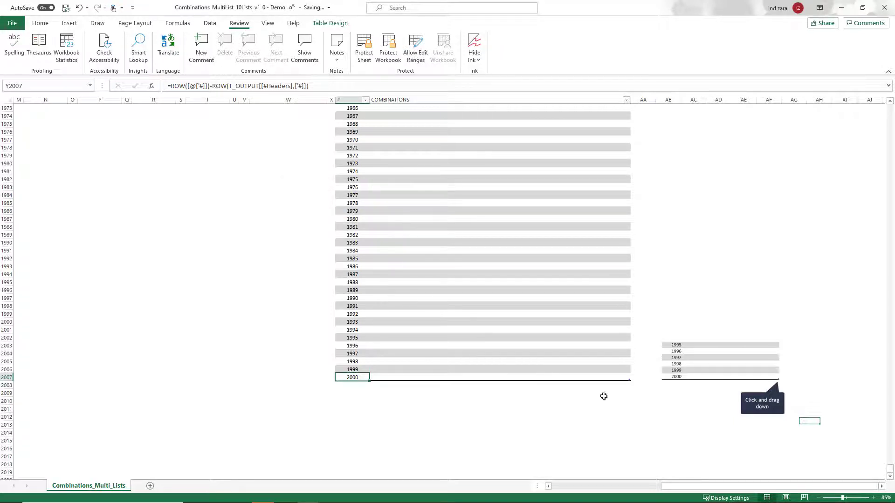
Step: Drag the table's resize handle down to row 2017 so numbering runs to 2010
left_click_drag(629, 380, 627, 461)
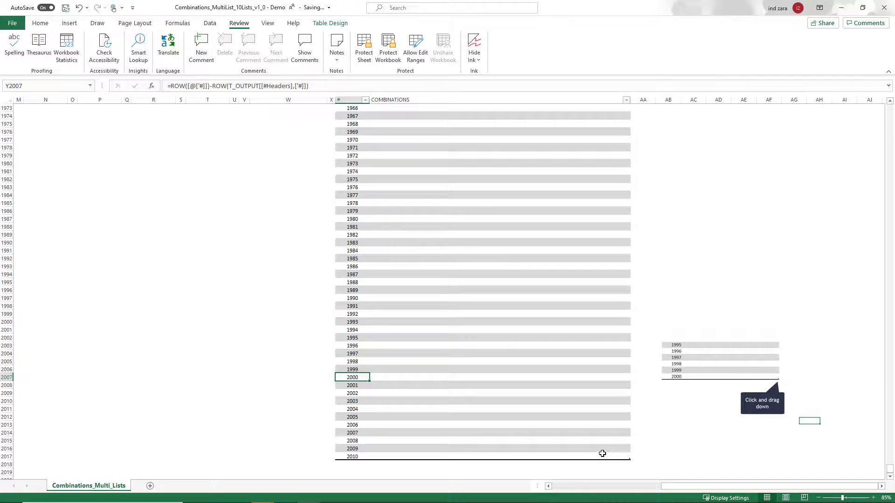
left_click(598, 449)
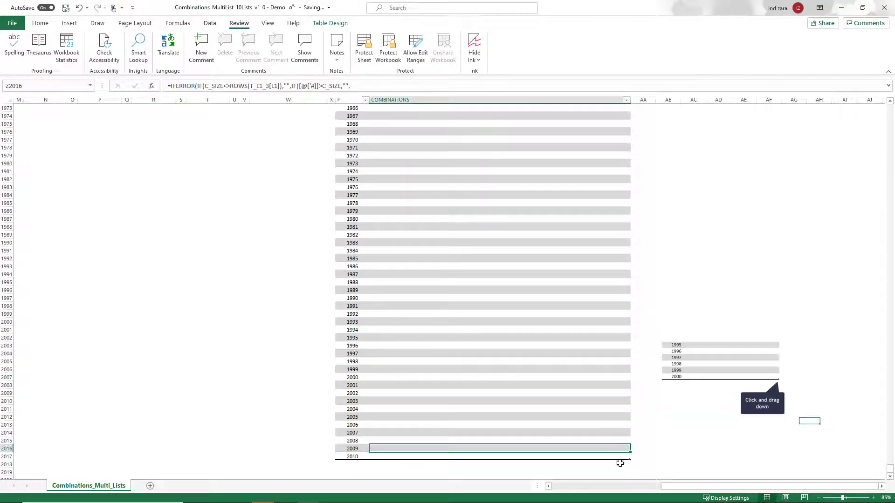
key("ctrl+Home")
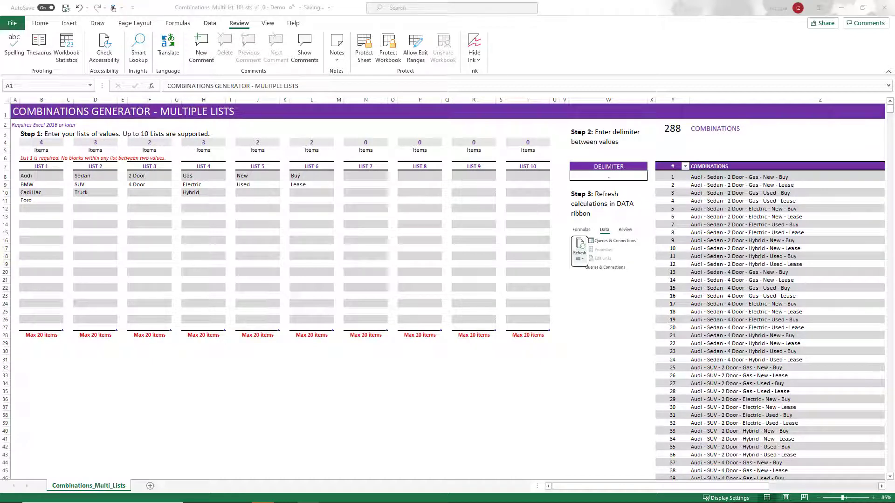
Step: Paste the copied brands GM through Subaru as values starting at B12
key("ctrl+c")
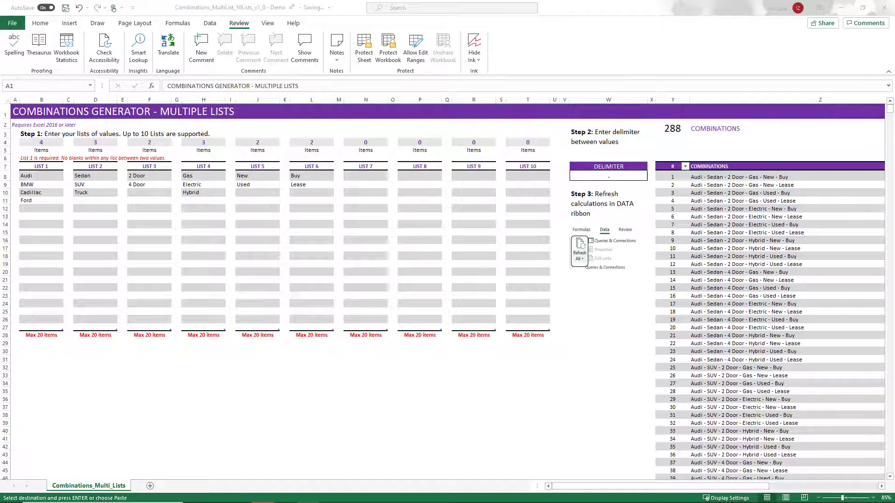
right_click(62, 210)
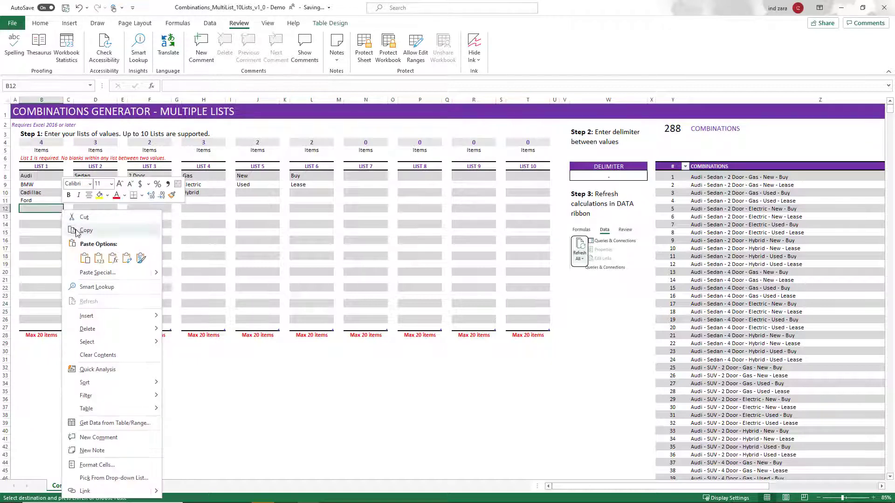
left_click(99, 258)
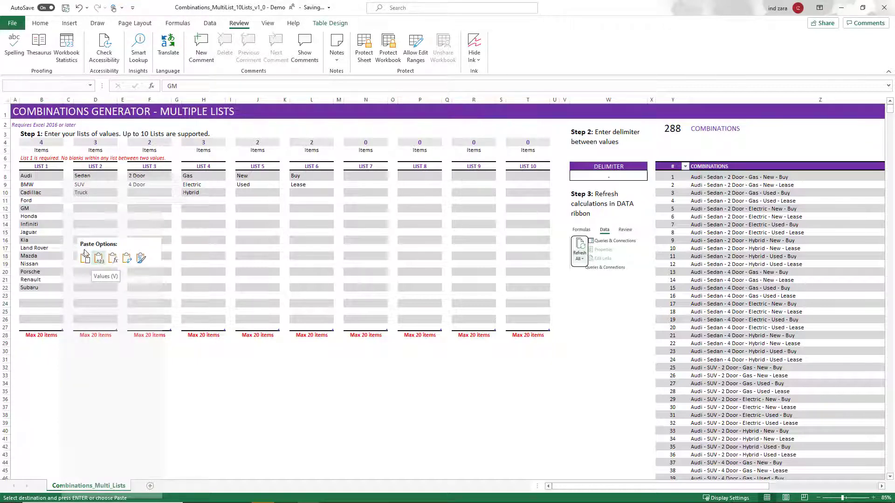
key("ctrl+z")
right_click(62, 209)
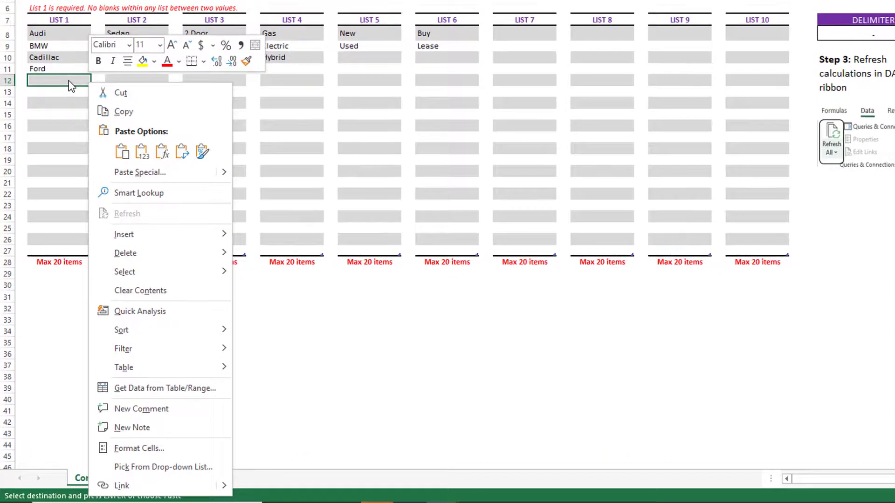
right_click(69, 80)
left_click(122, 153)
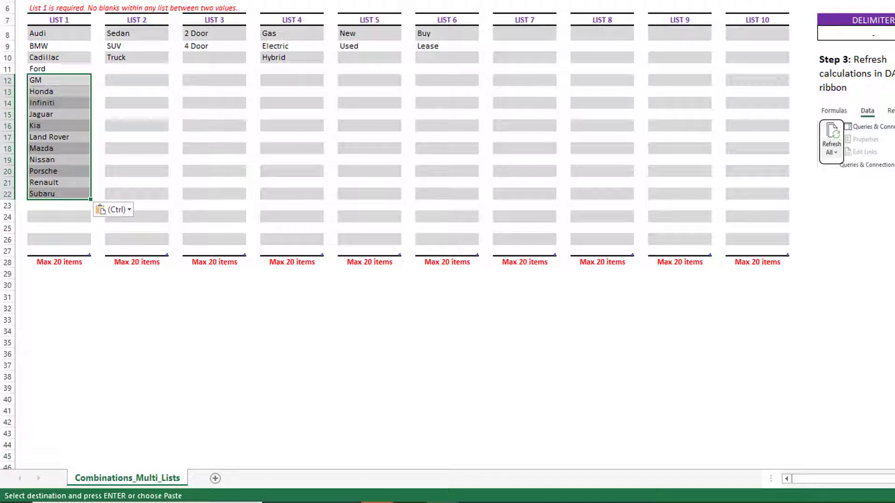
Step: Add Tata and Volvo to List 1 in cells B23 and B24
left_click(70, 205)
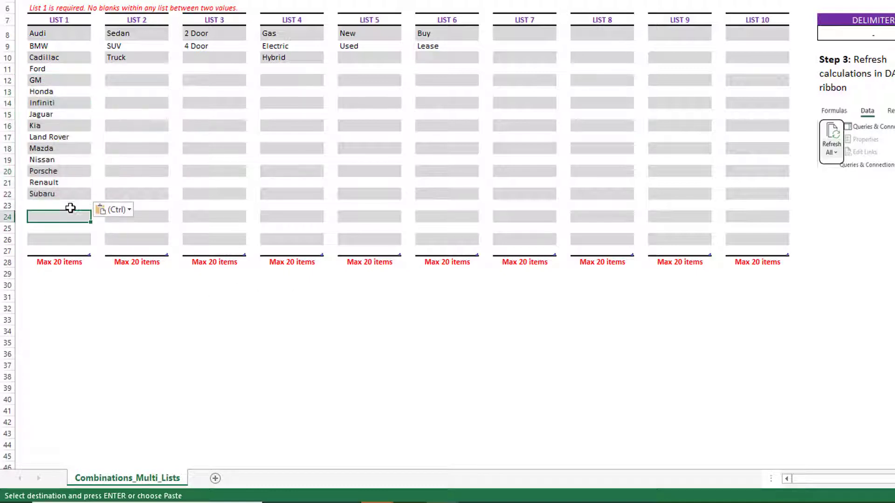
type("Tat")
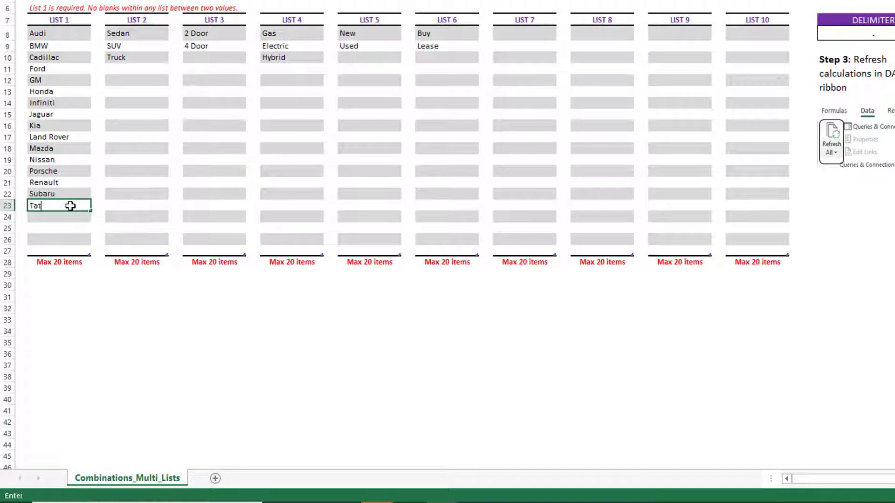
type("a")
key("Return")
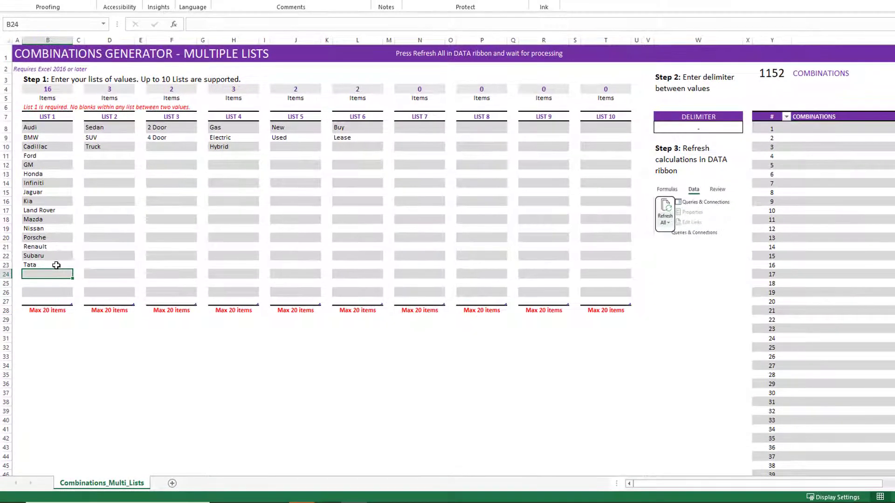
type("Volvo")
key("Return")
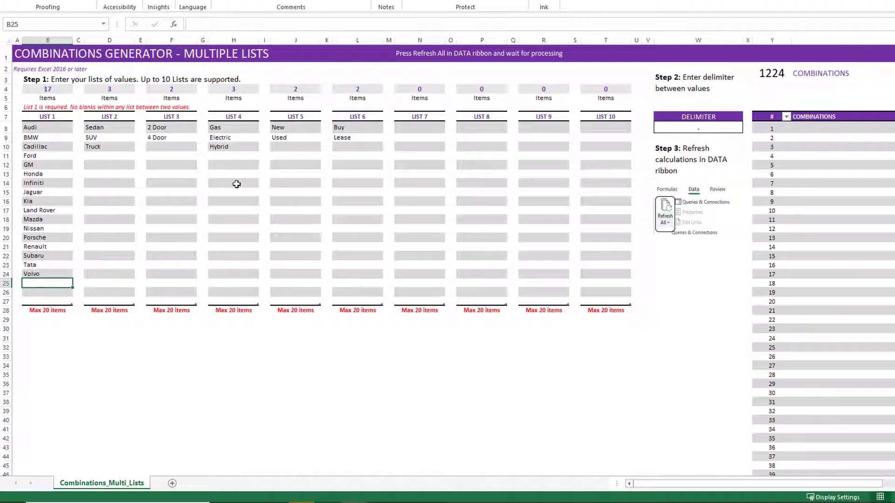
Step: Enter '5 door' in F10 for List 3 and 'Sports Car' in D11 for List 2
left_click(172, 149)
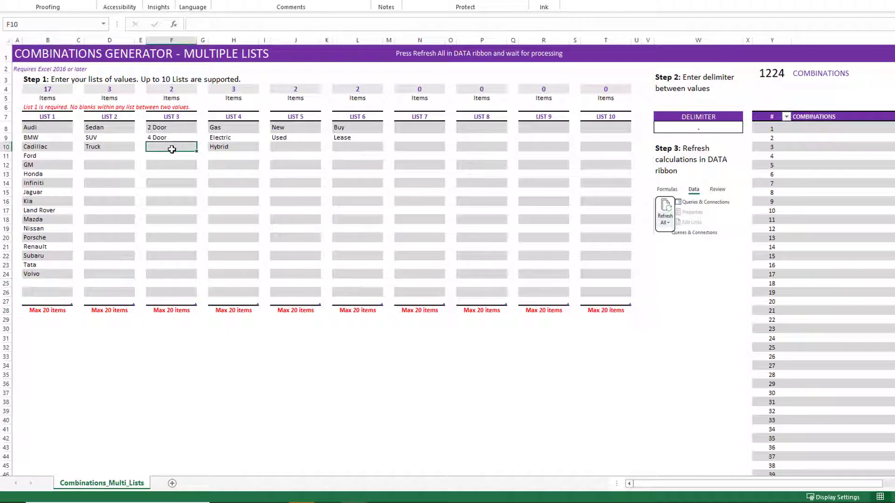
type("5 door")
key("Return")
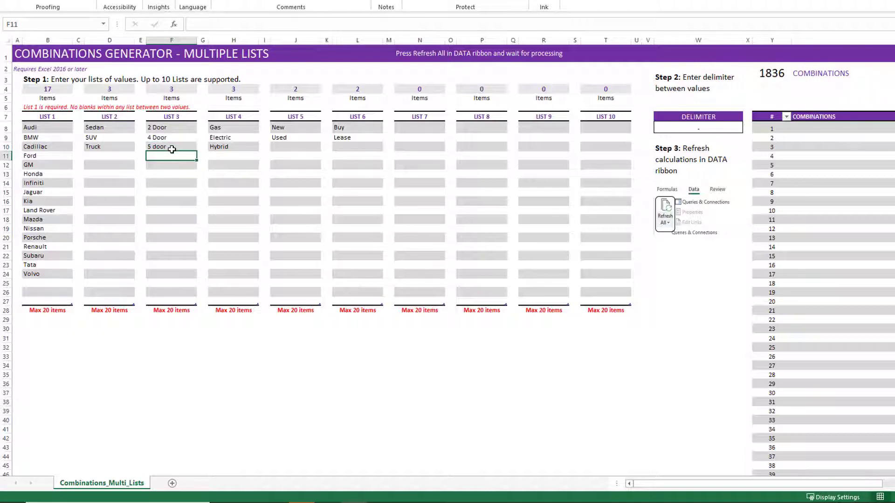
left_click(100, 155)
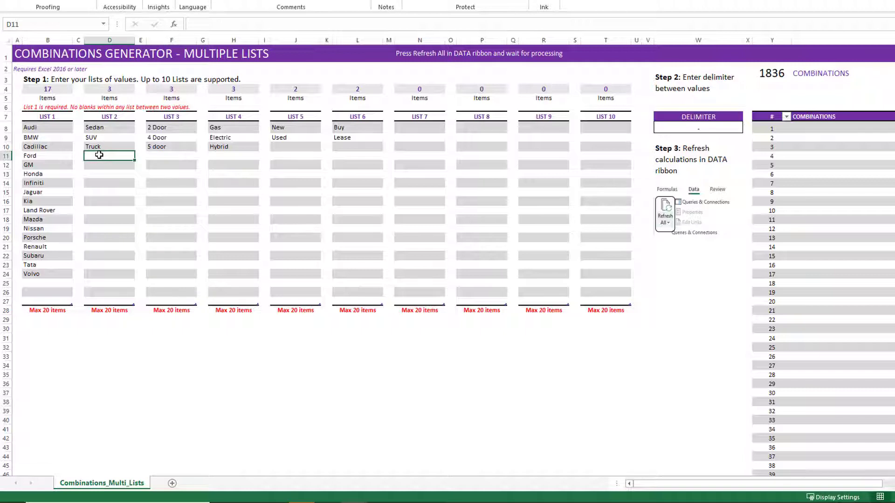
type("Sports")
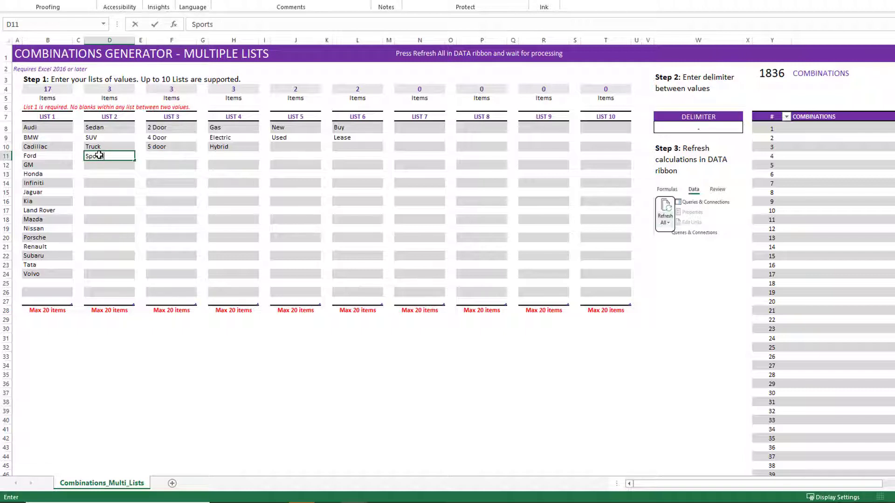
type(" Car")
key("Return")
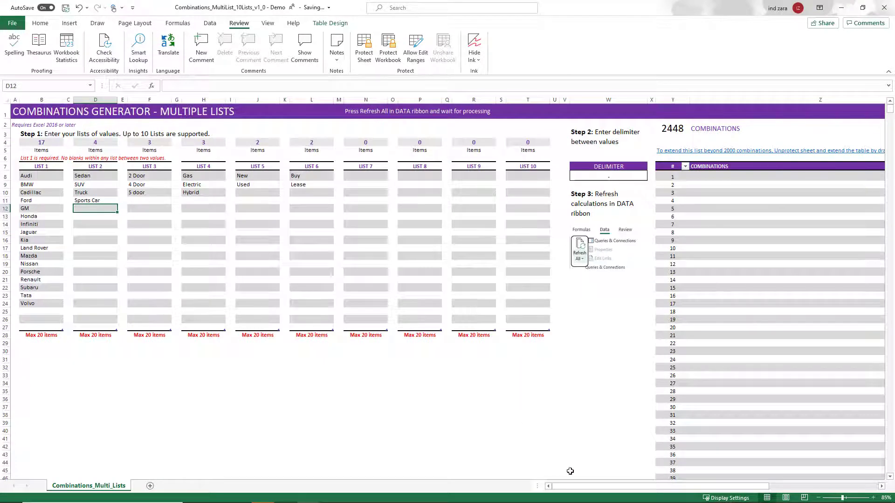
left_click_drag(566, 486, 595, 489)
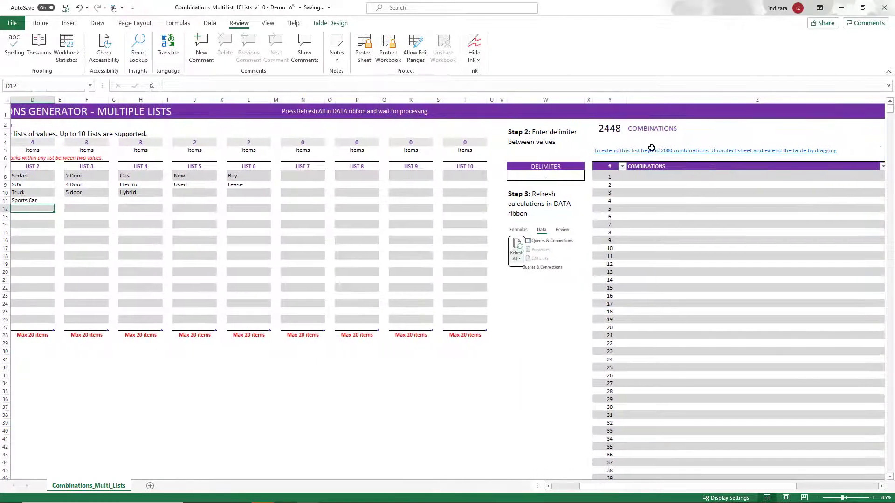
left_click(616, 156)
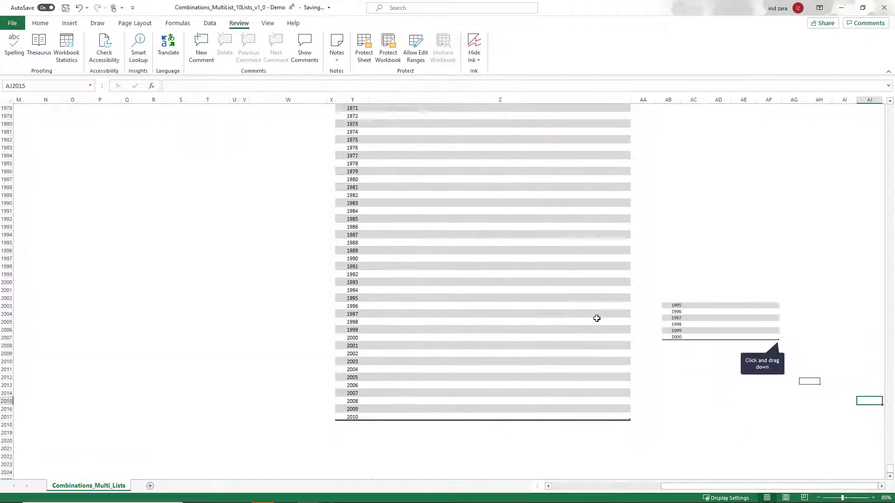
left_click(369, 352)
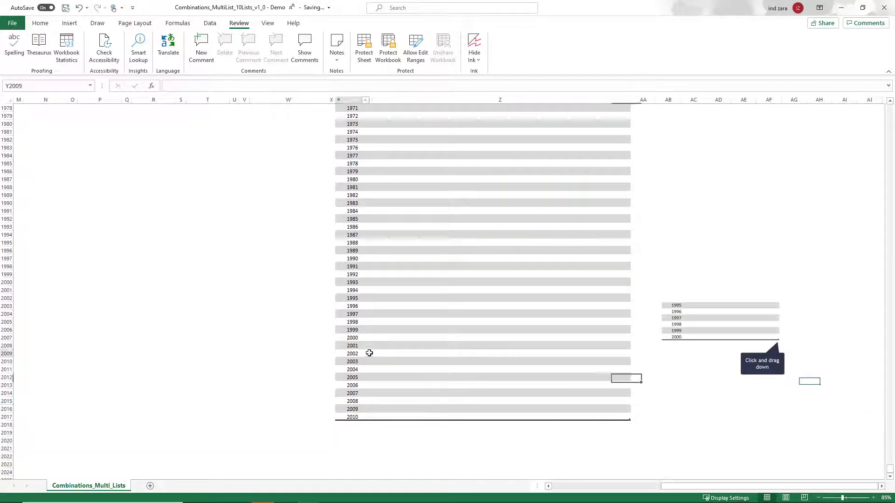
key("ctrl+Up")
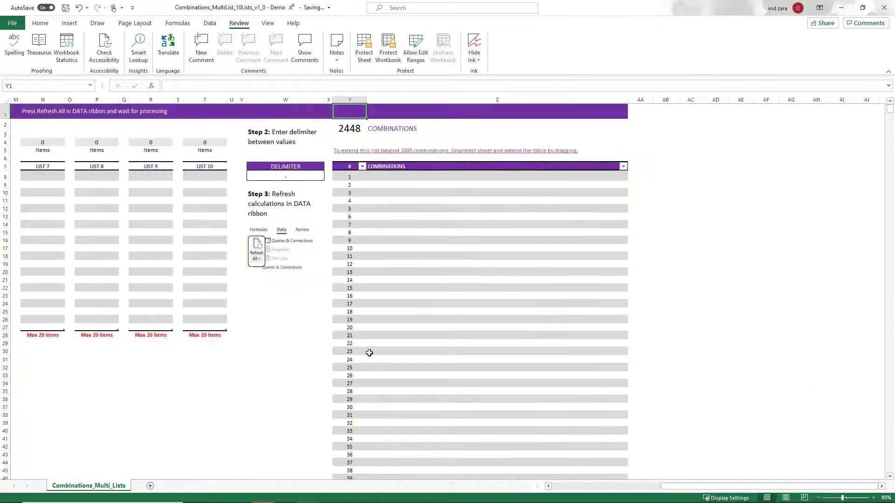
key("ctrl+Home")
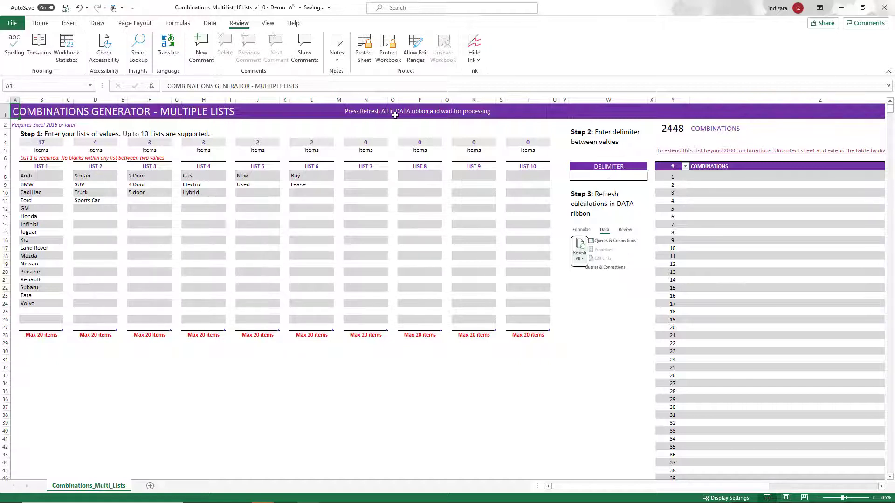
Step: Refresh All to load 2,448 rows into T_L1 and show the Queries & Connections pane
left_click(209, 23)
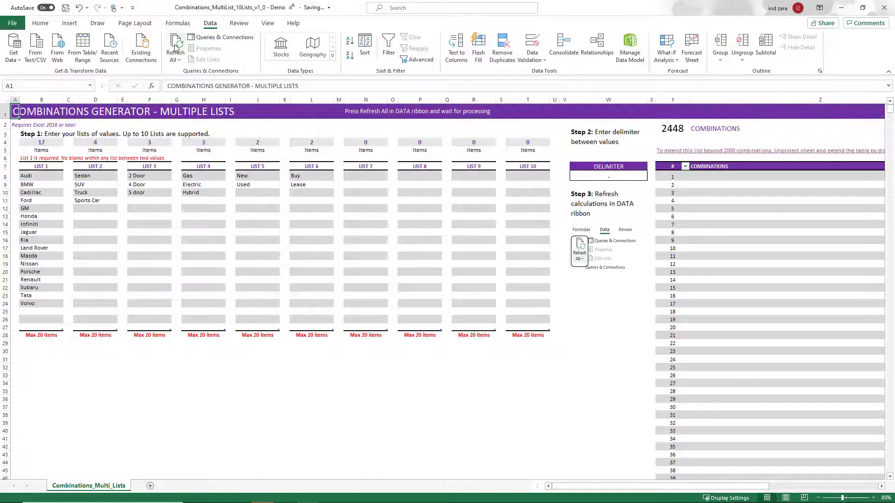
left_click(177, 46)
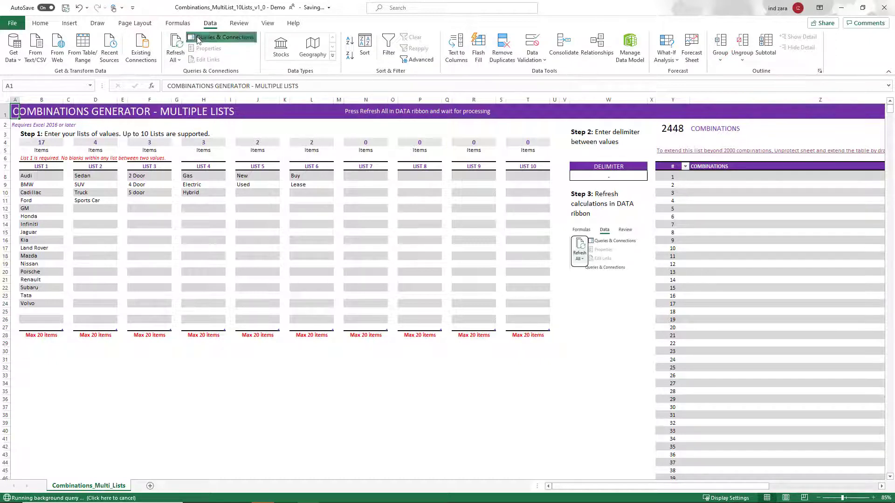
left_click(221, 37)
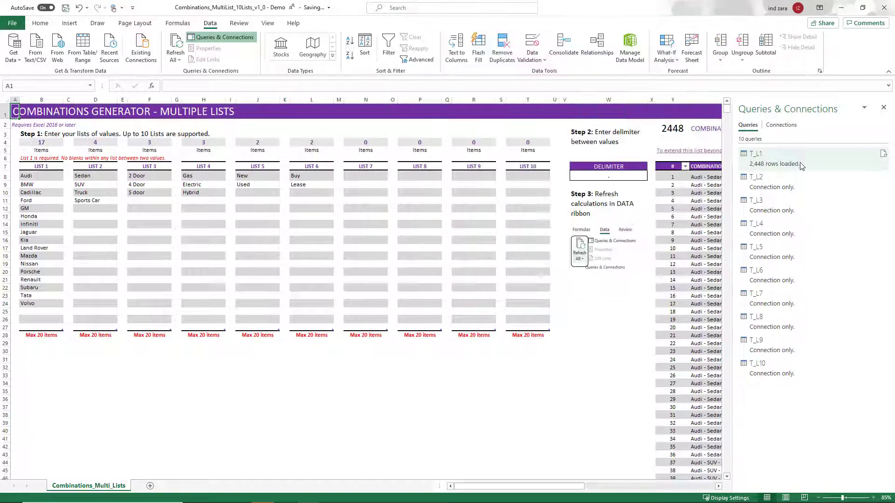
mouse_move(800, 170)
left_click_drag(580, 486, 637, 488)
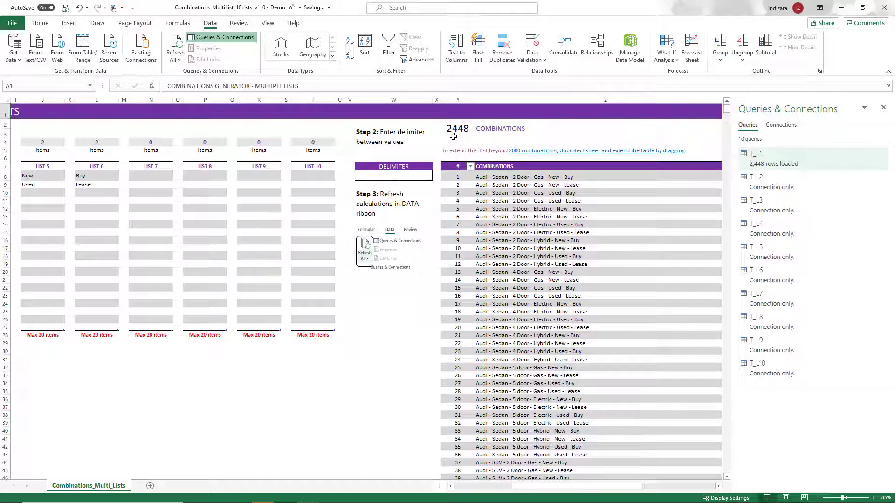
Step: Stretch the table to row 2448, ending with 'Volvo - Sports Car - 5 door - Hybrid - Used - Lease'
left_click(505, 207)
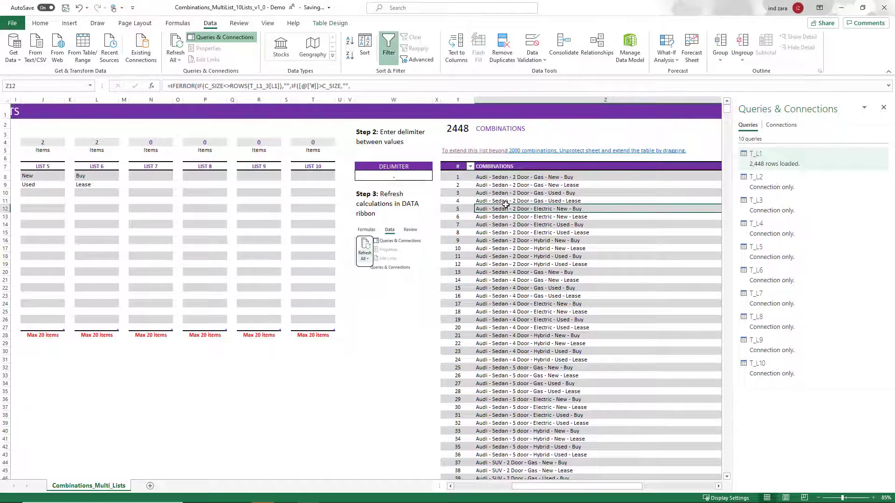
key("ctrl+Down")
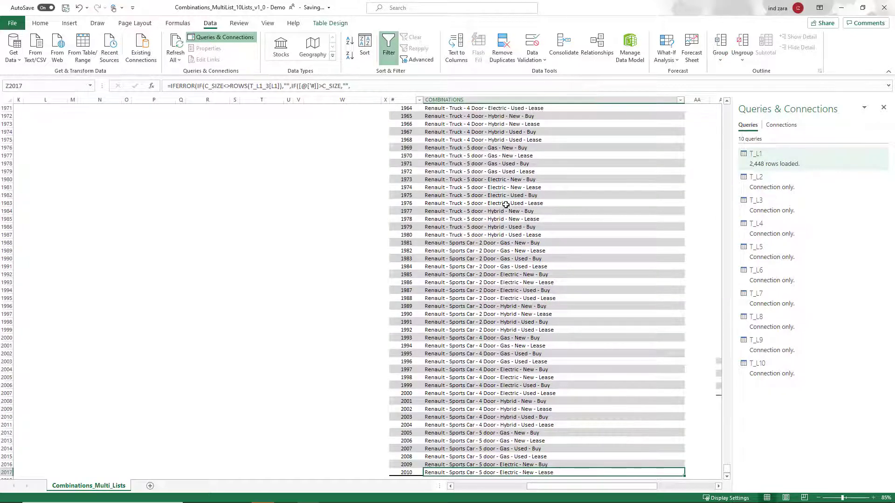
scroll(505, 205, "down", 6)
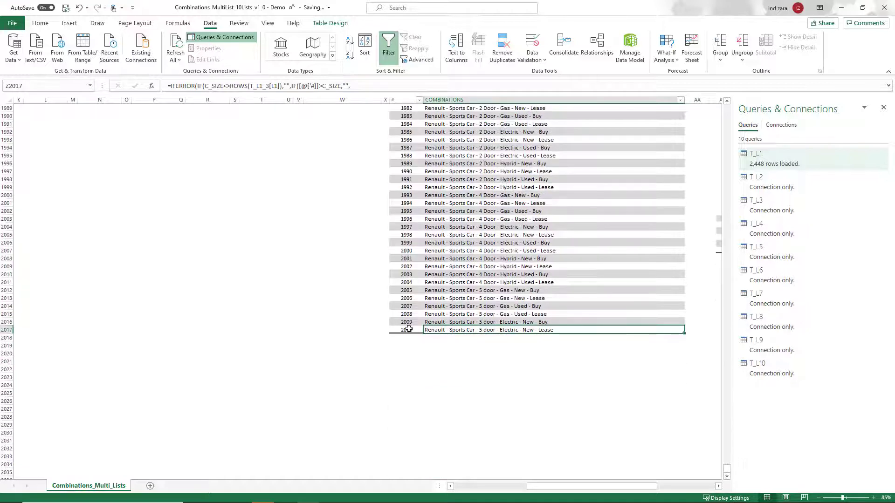
left_click(665, 345)
left_click(666, 377)
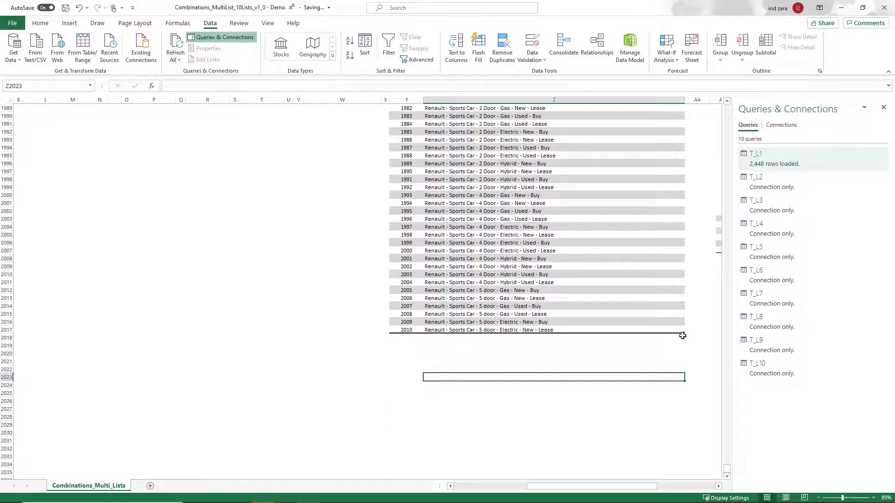
left_click_drag(683, 332, 683, 424)
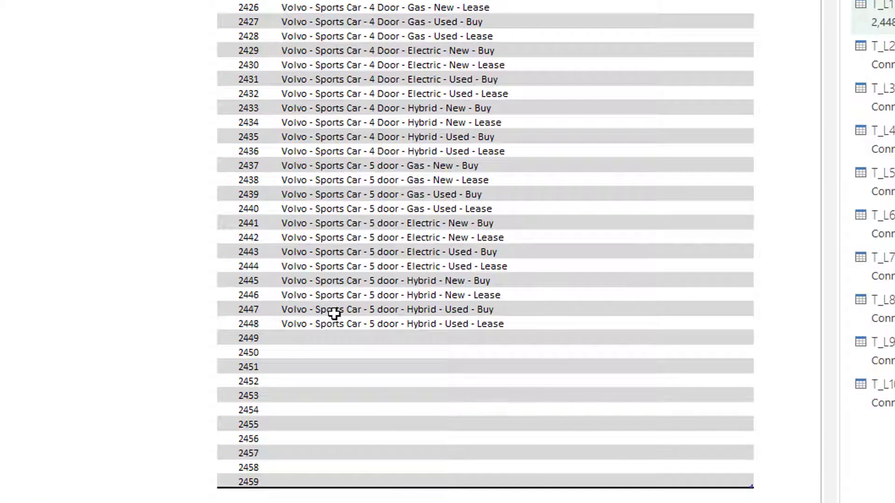
Step: Select the whole COMBINATIONS column up from its last entry and copy it
left_click(349, 315)
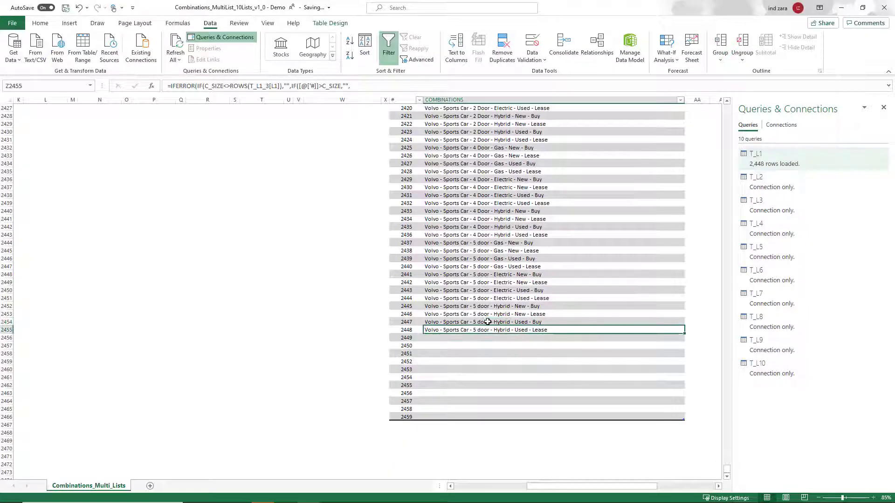
key("ctrl+shift+Up")
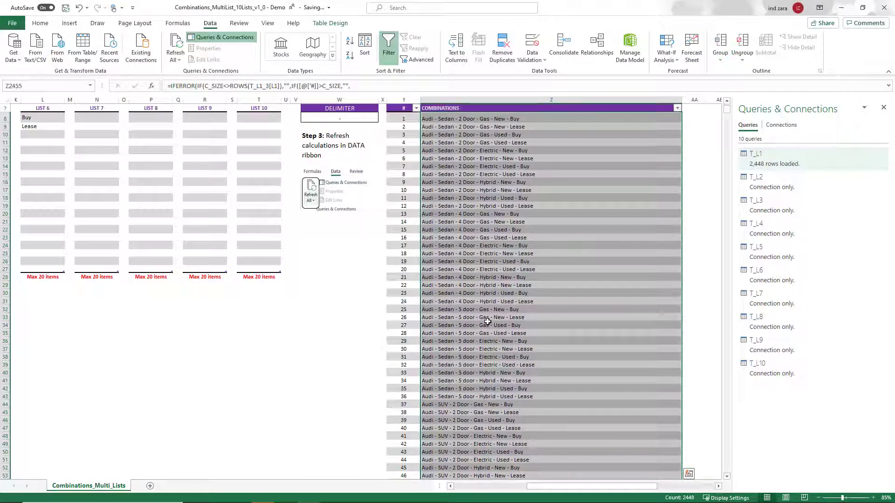
key("ctrl+c")
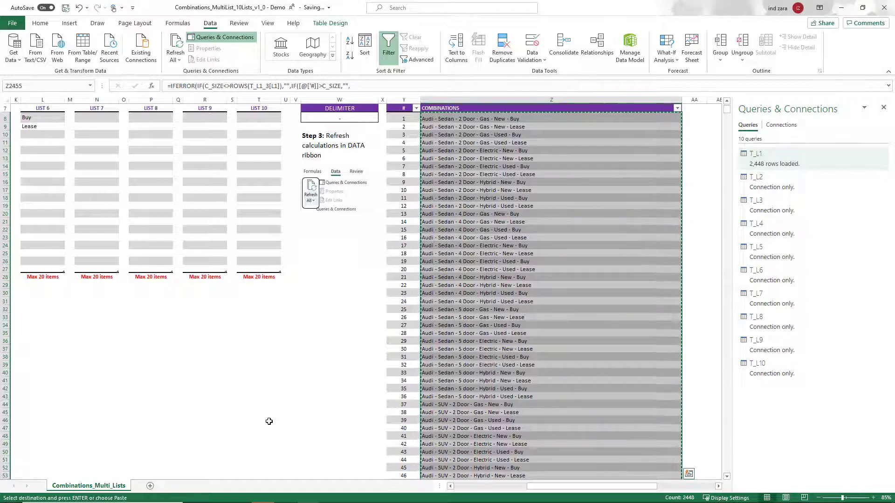
Step: Dismiss the paste menu at an empty cell and return to the sheet's title cell
right_click(273, 325)
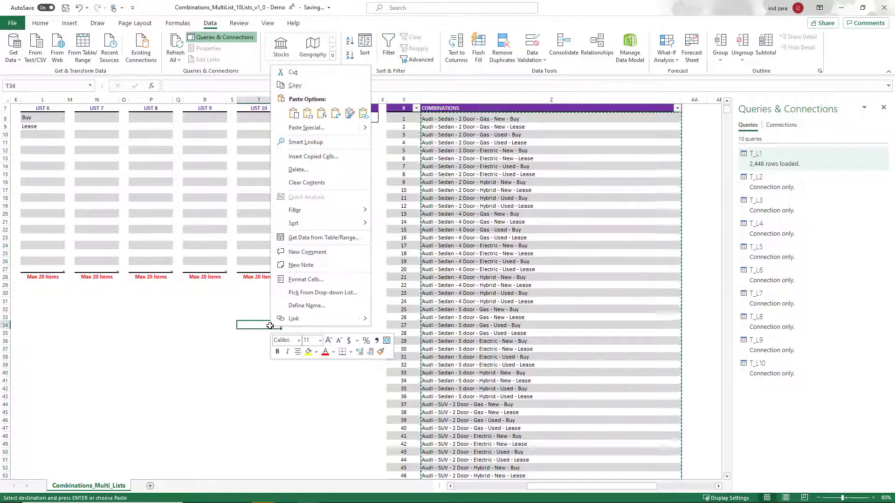
left_click(185, 342)
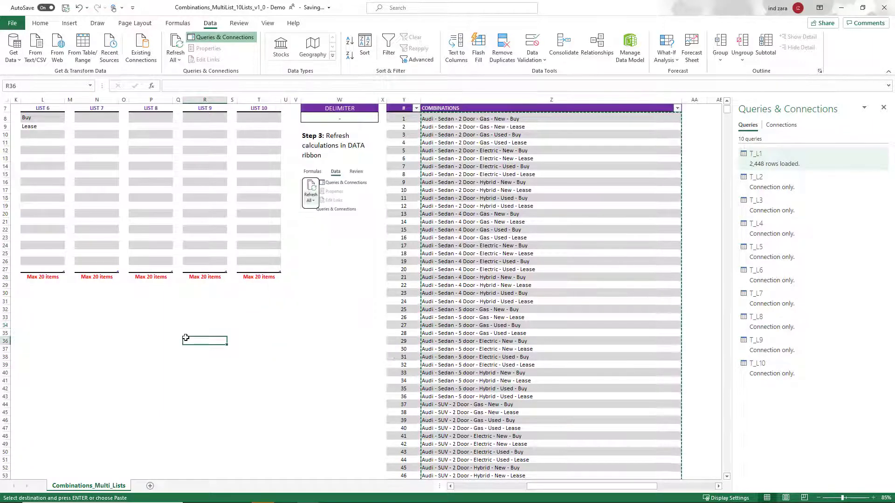
key("ctrl+Home")
key("Up")
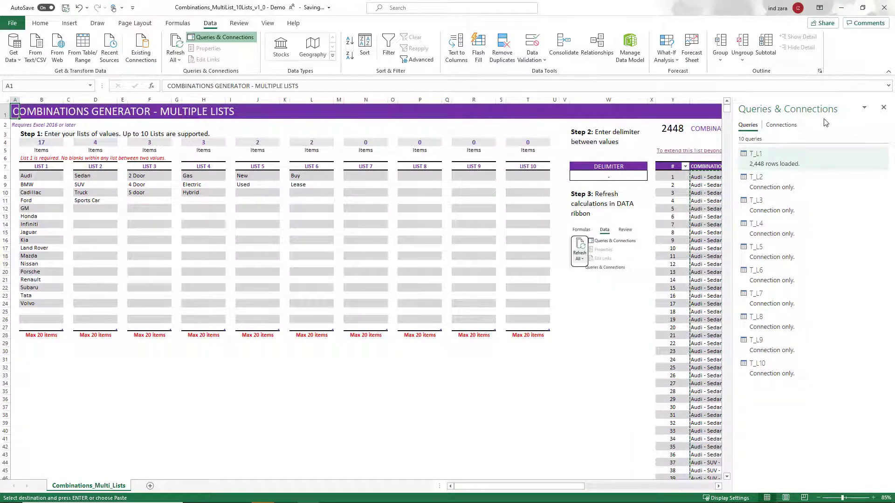
Step: Close the Queries & Connections pane to reveal the full 2448-row combinations table
left_click(883, 107)
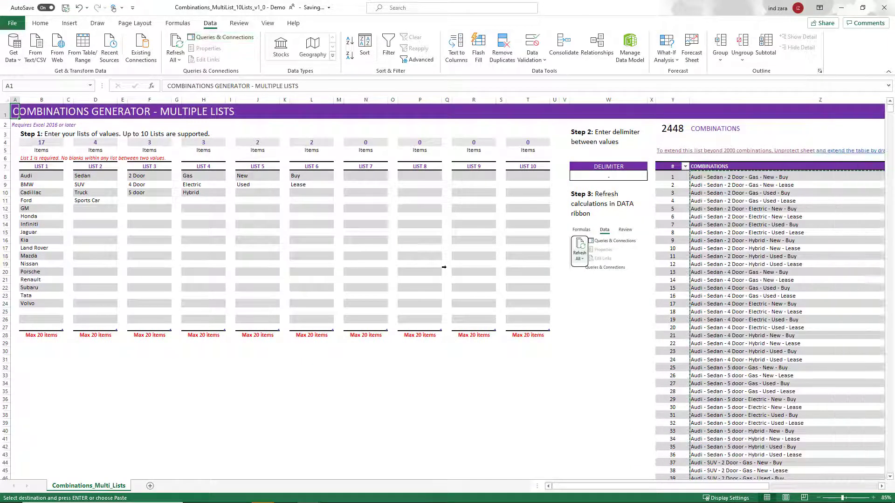